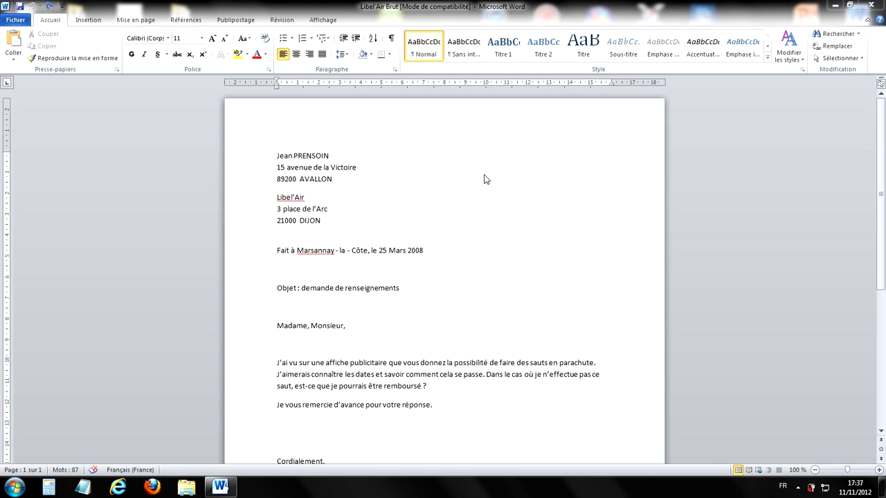
pyautogui.scroll(-4, 492, 296)
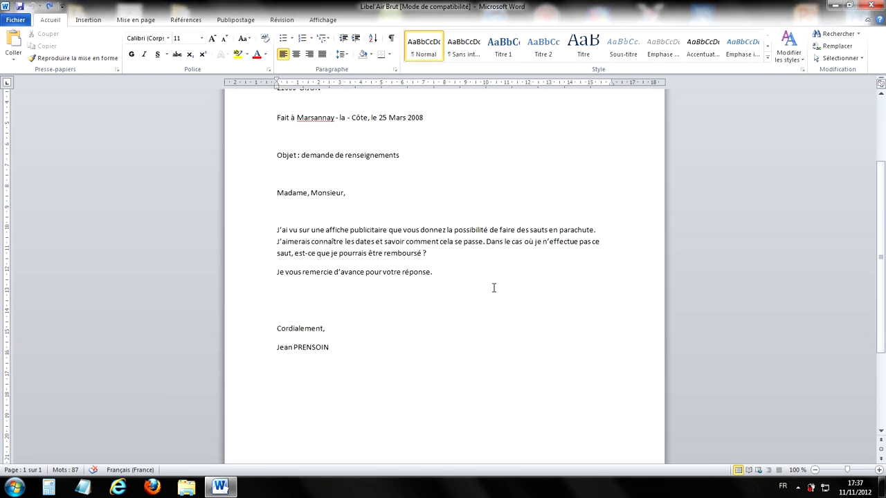
pyautogui.scroll(4, 493, 282)
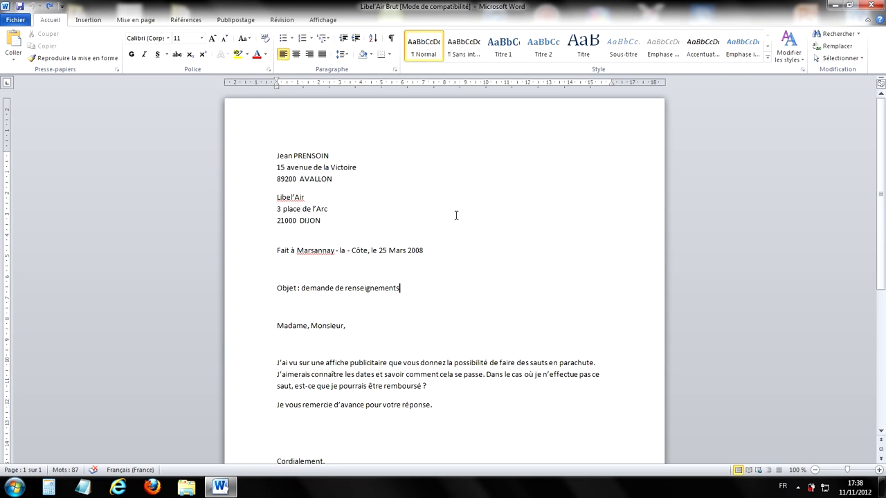
pyautogui.scroll(-4, 456, 215)
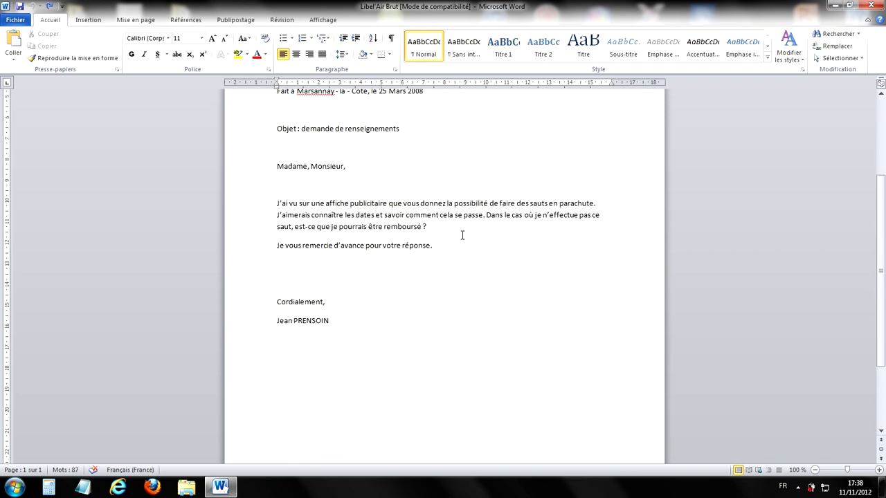
pyautogui.scroll(3, 464, 236)
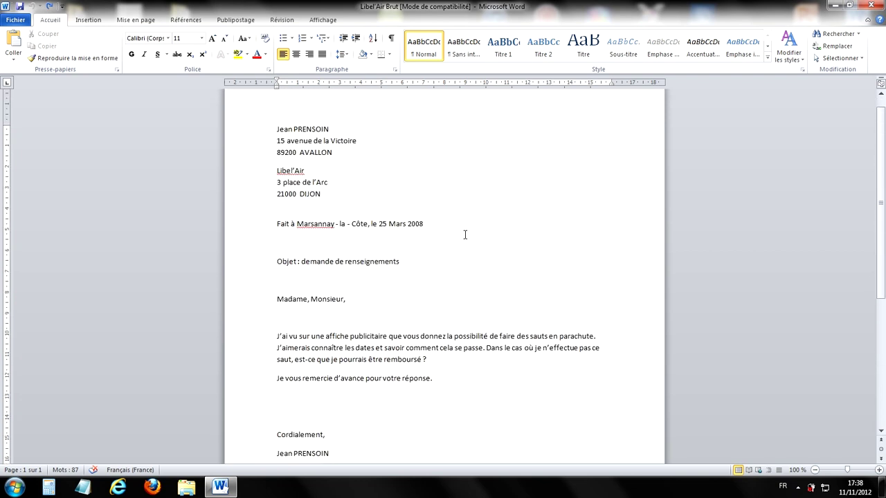
pyautogui.scroll(1, 465, 235)
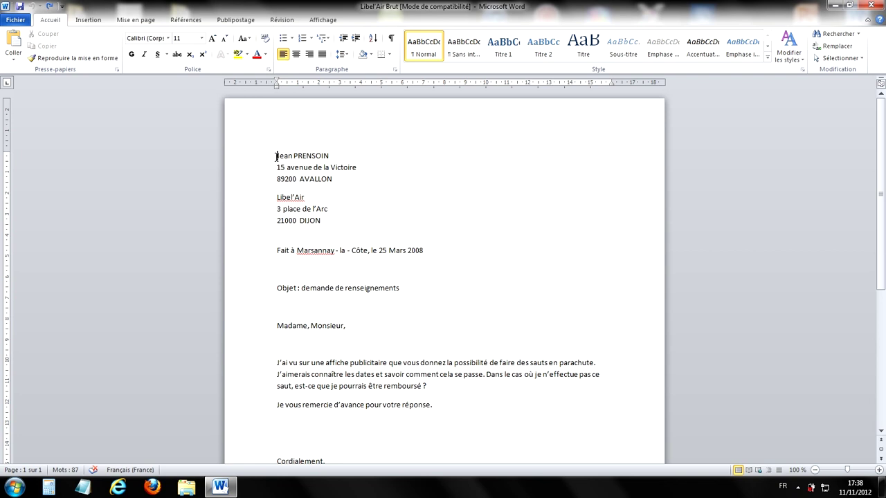
# Step: Make the sender's name in the first line of the letter bold
pyautogui.moveTo(276, 156); pyautogui.dragTo(324, 162)
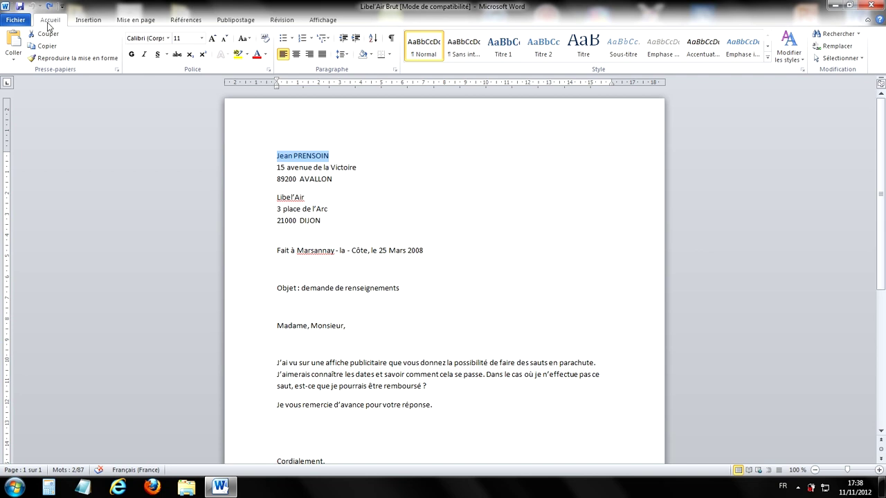
pyautogui.click(131, 55)
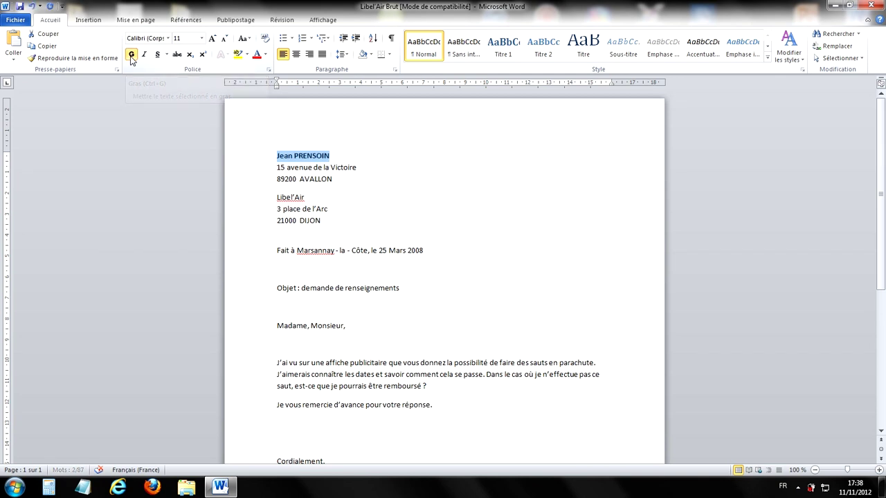
pyautogui.click(436, 178)
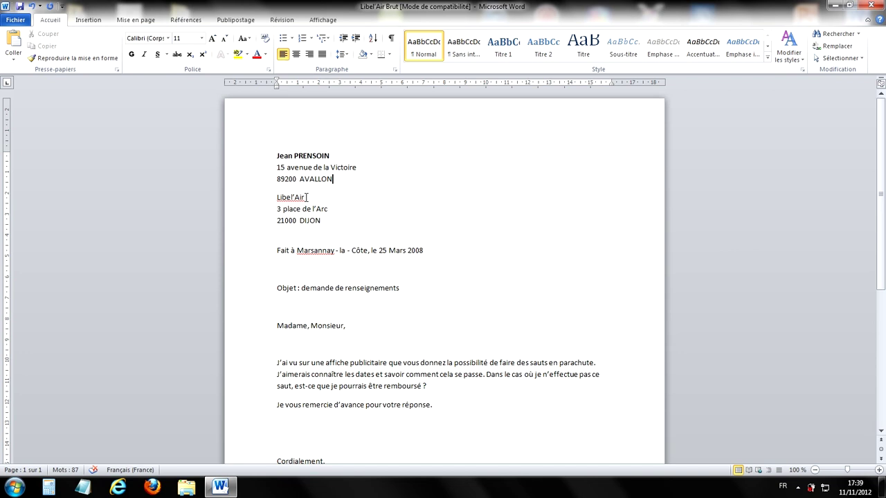
# Step: Make the recipient company name "Libel'Air" bold, leaving its address lines in regular weight
pyautogui.moveTo(306, 197); pyautogui.dragTo(277, 197)
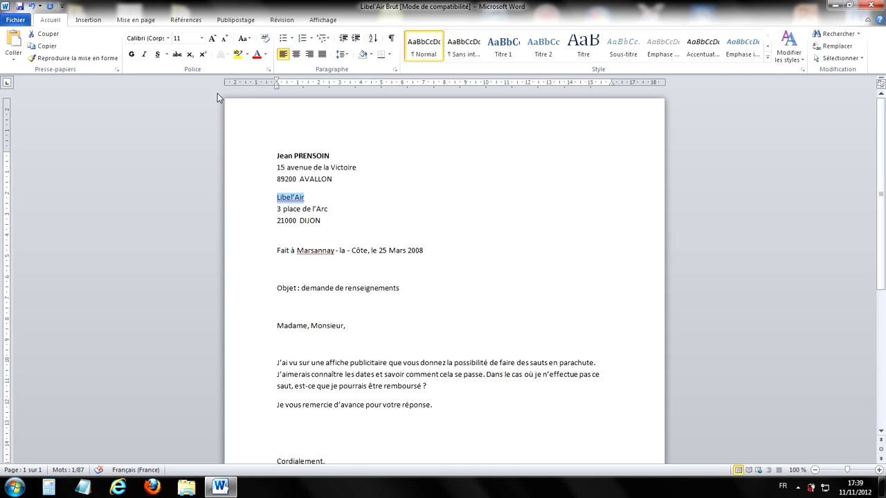
pyautogui.moveTo(298, 172)
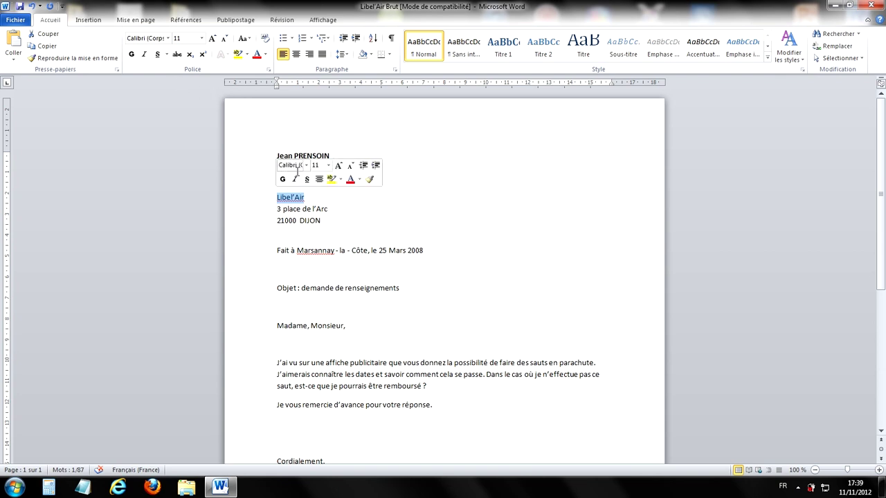
pyautogui.click(324, 221)
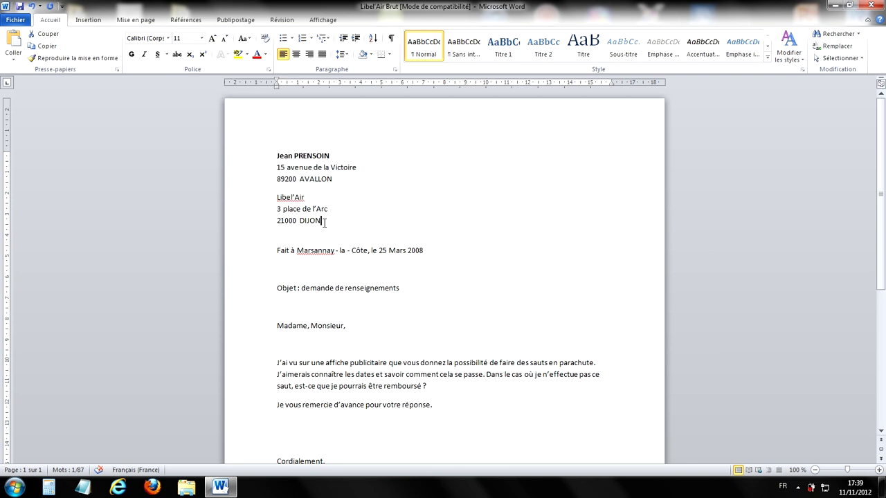
pyautogui.moveTo(324, 220); pyautogui.dragTo(278, 196)
pyautogui.click(341, 226)
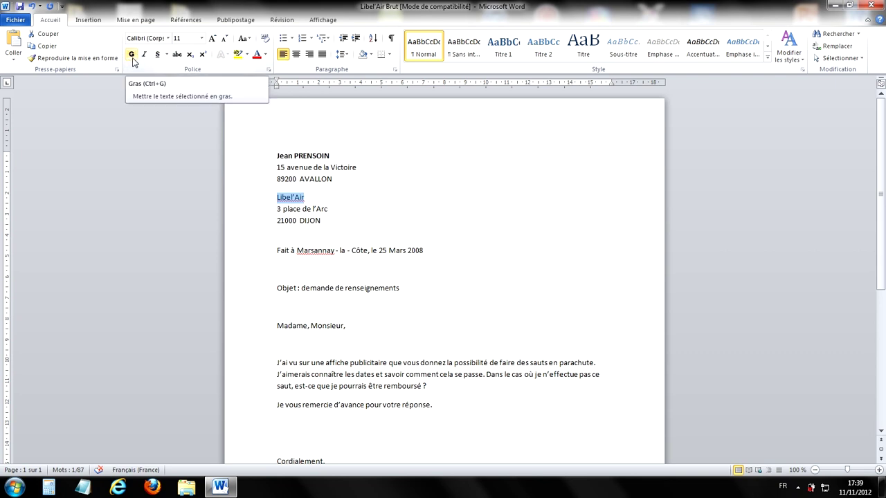
pyautogui.click(132, 58)
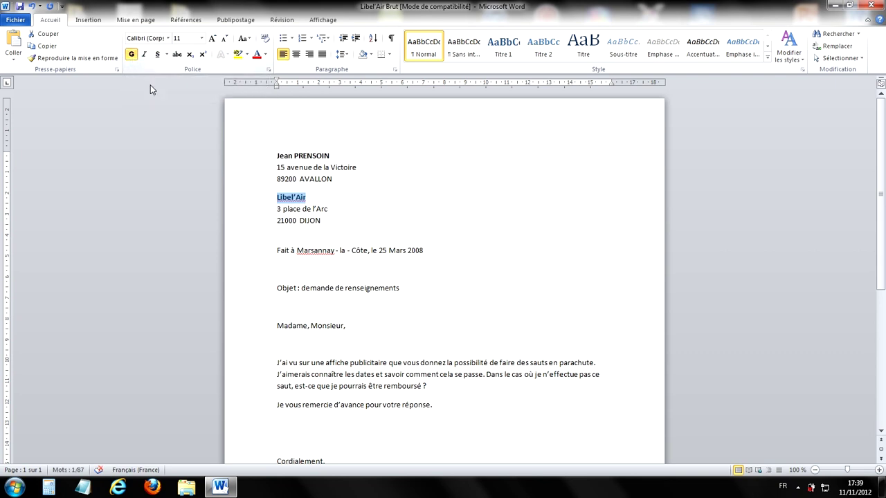
pyautogui.click(360, 196)
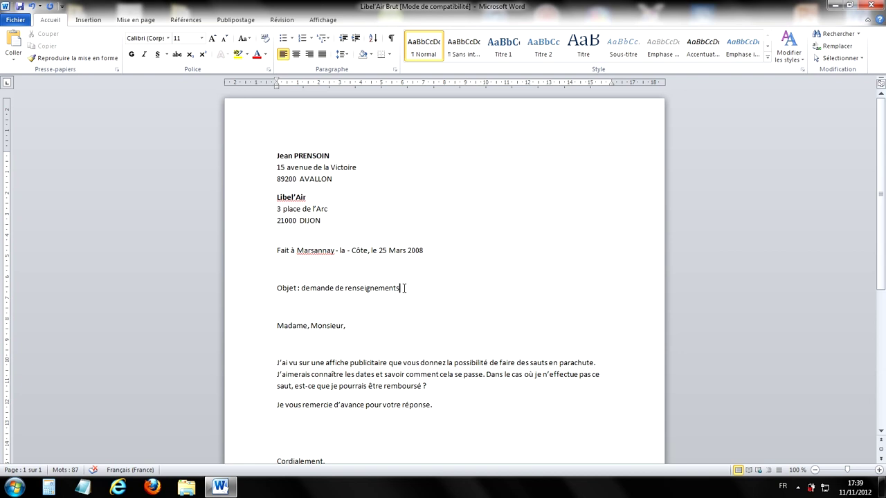
# Step: Italicize the words "demande de renseignements" in the subject line
pyautogui.moveTo(405, 288); pyautogui.dragTo(302, 294)
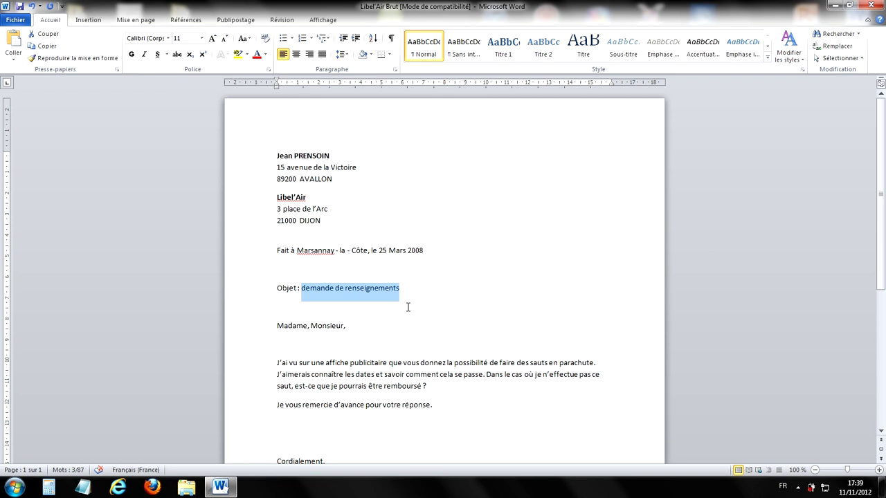
pyautogui.click(145, 55)
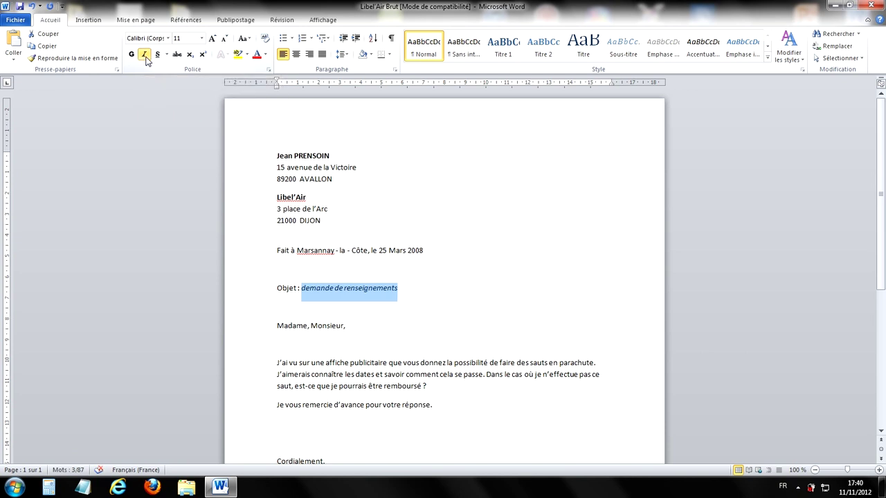
pyautogui.click(499, 223)
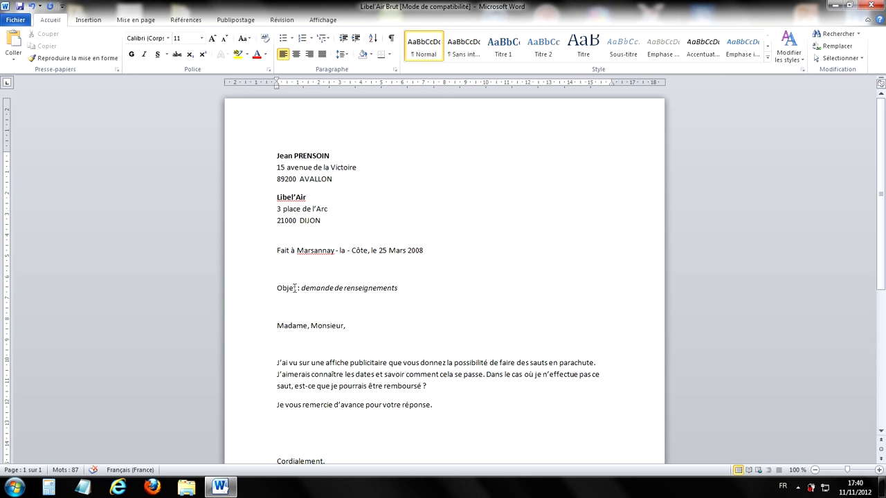
# Step: Underline the word "Objet" at the start of the subject line, without the colon
pyautogui.moveTo(297, 288); pyautogui.dragTo(280, 290)
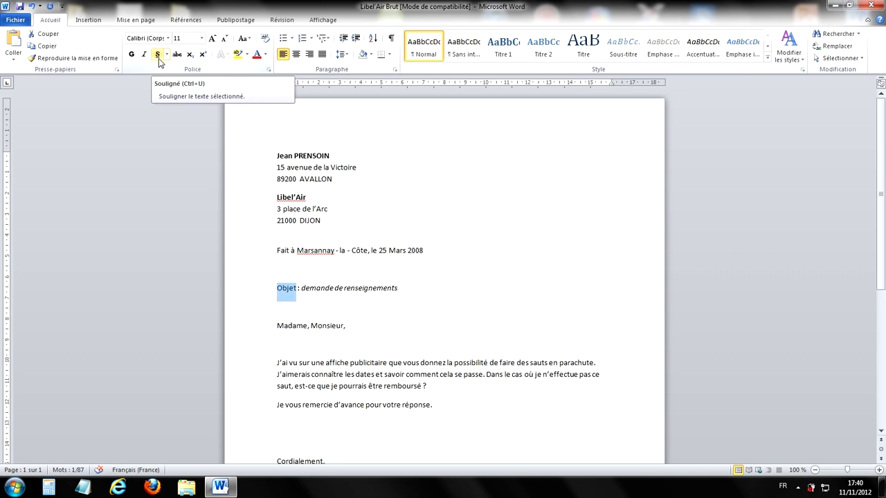
pyautogui.click(346, 242)
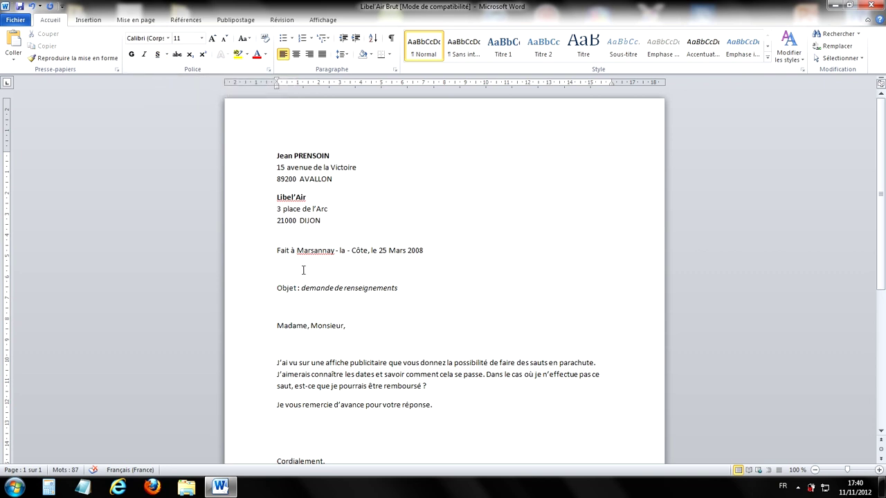
pyautogui.moveTo(296, 288); pyautogui.dragTo(280, 291)
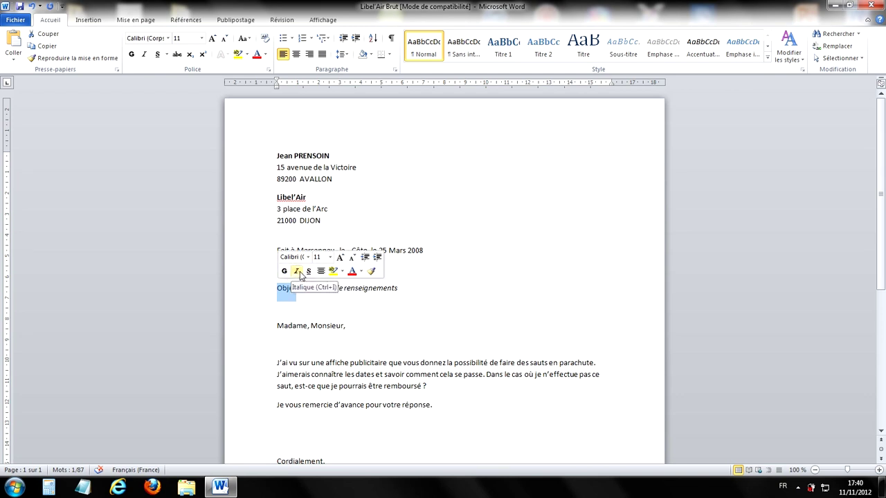
pyautogui.click(309, 271)
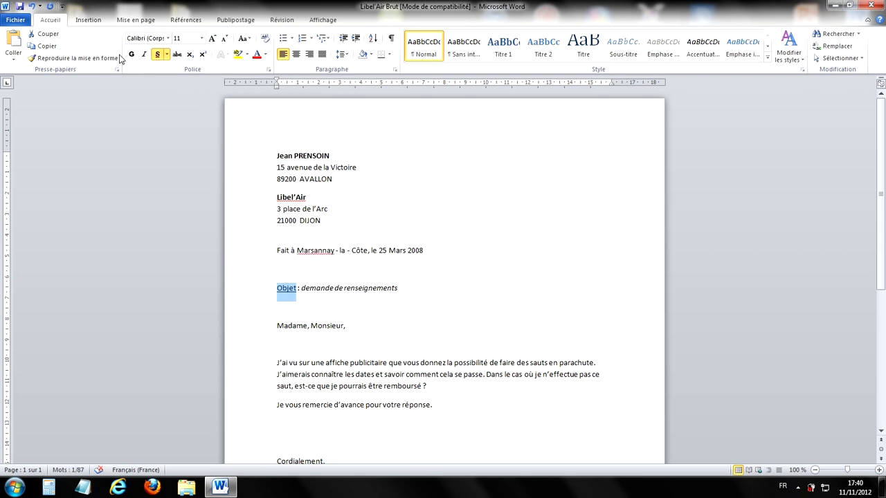
# Step: Remove the italics from "demande de renseignements" in the subject line, and reapply them to the same words
pyautogui.click(404, 289)
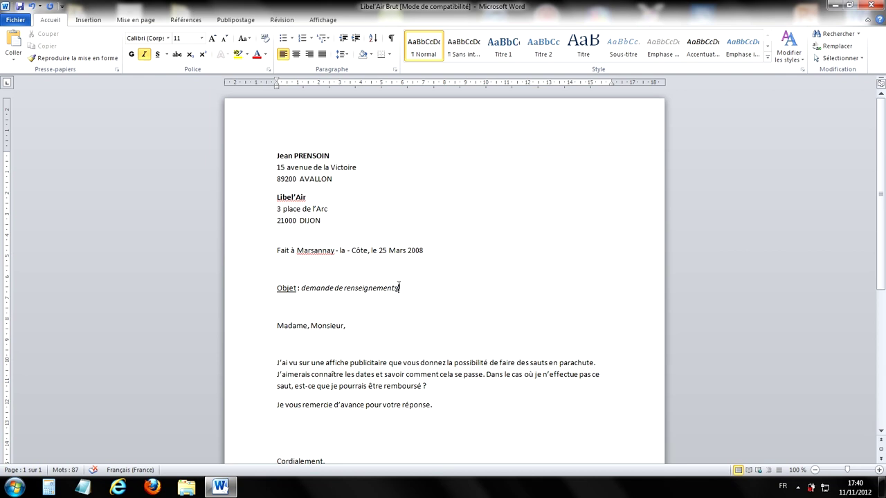
pyautogui.moveTo(399, 287); pyautogui.dragTo(320, 286)
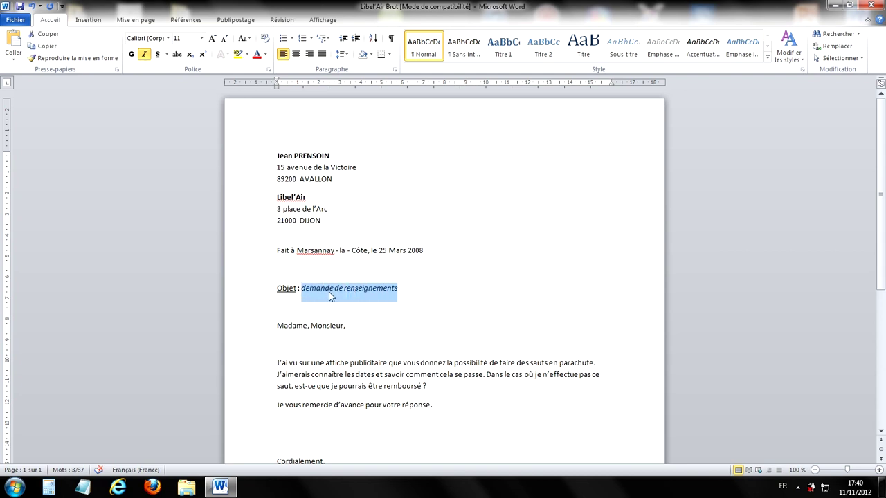
pyautogui.click(144, 56)
pyautogui.click(403, 214)
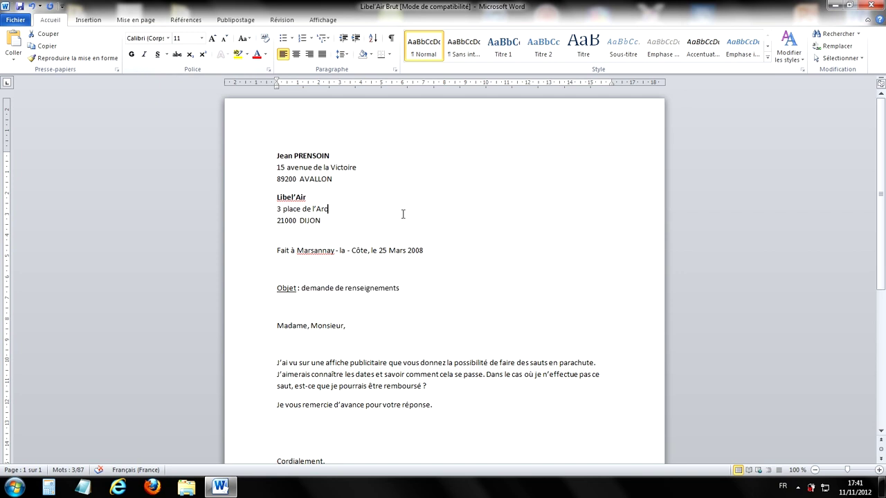
pyautogui.moveTo(402, 288); pyautogui.dragTo(305, 284)
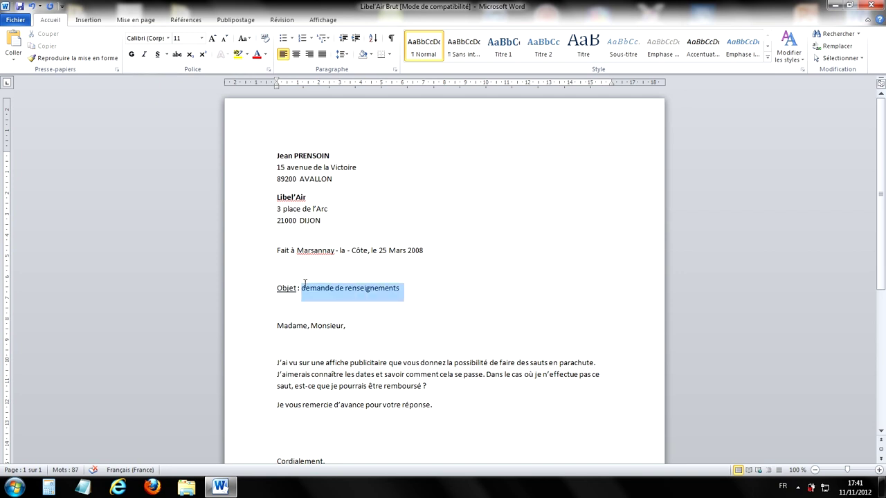
pyautogui.click(144, 56)
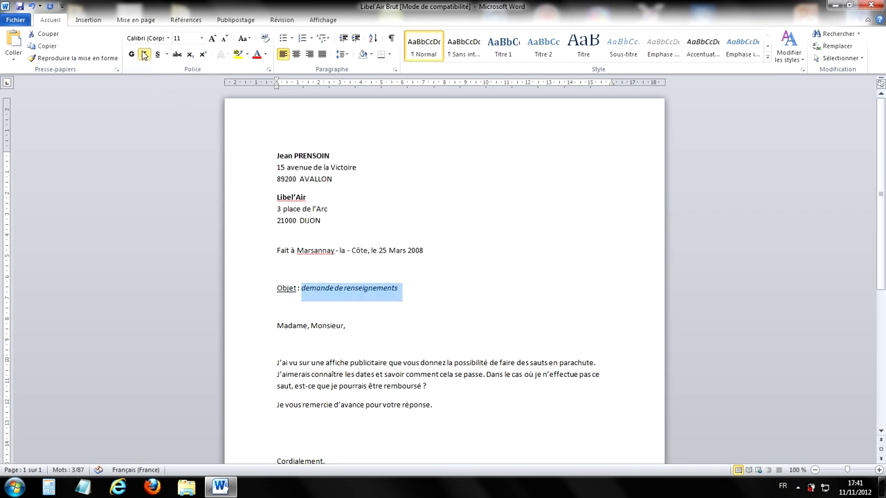
pyautogui.click(467, 249)
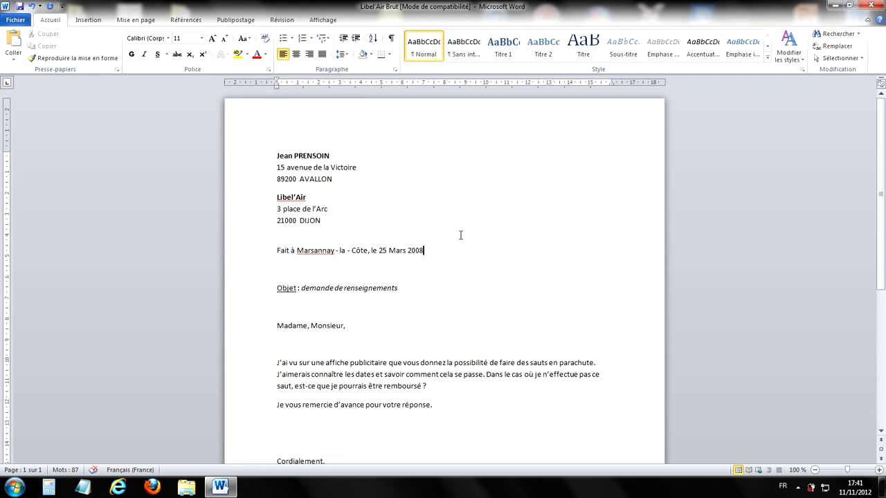
# Step: Indent the first line of the "Objet" subject paragraph and of the "Madame, Monsieur," salutation by one tab stop
pyautogui.scroll(-1, 464, 215)
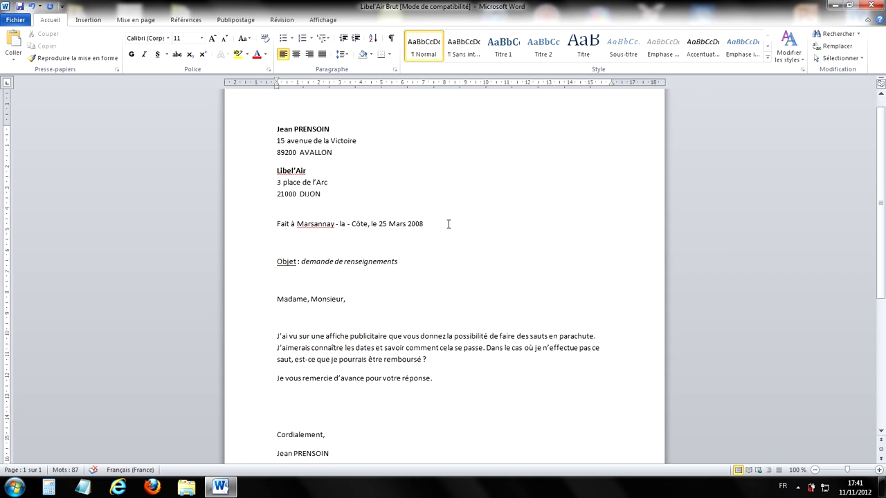
pyautogui.scroll(-1, 371, 246)
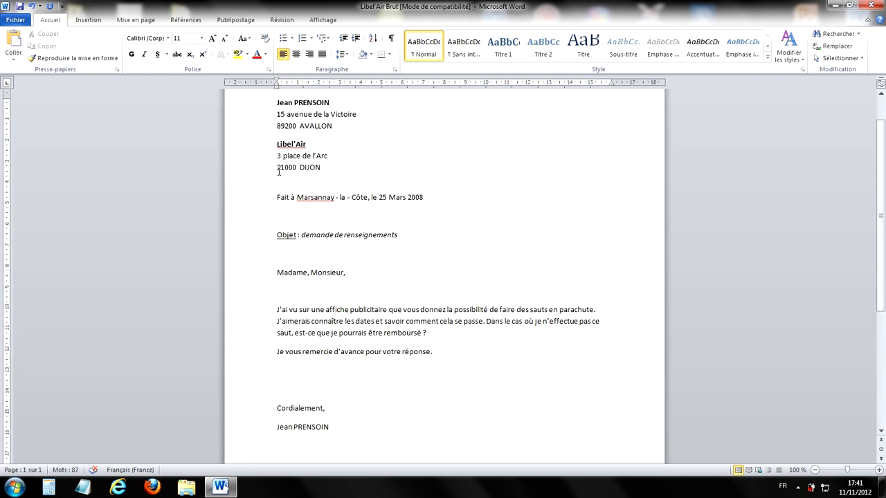
pyautogui.click(277, 236)
pyautogui.press('Tab')
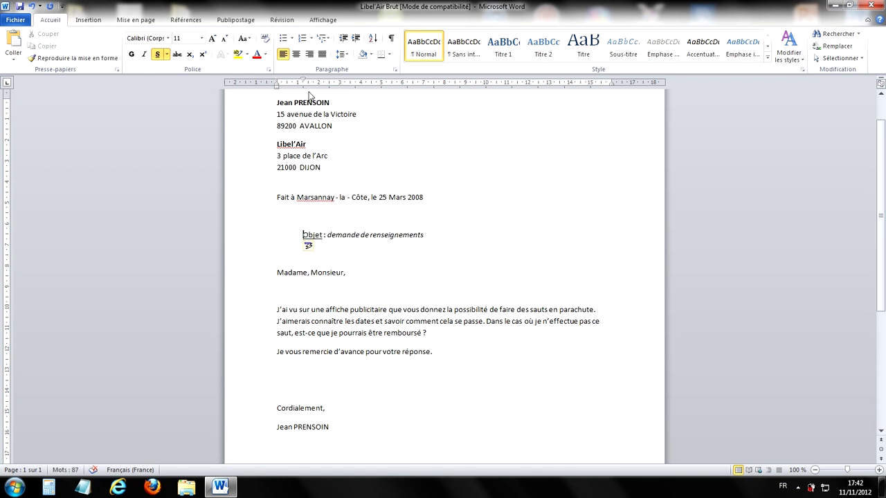
pyautogui.click(276, 272)
pyautogui.press('Tab')
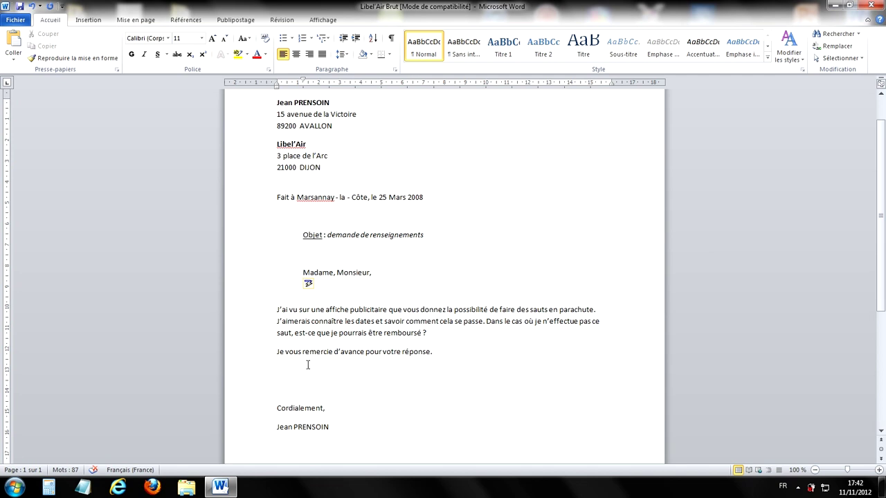
# Step: Indent the first line of the body paragraphs "J'ai vu sur une affiche..." and "Je vous remercie d'avance..." by one tab stop
pyautogui.click(276, 312)
pyautogui.press('Tab')
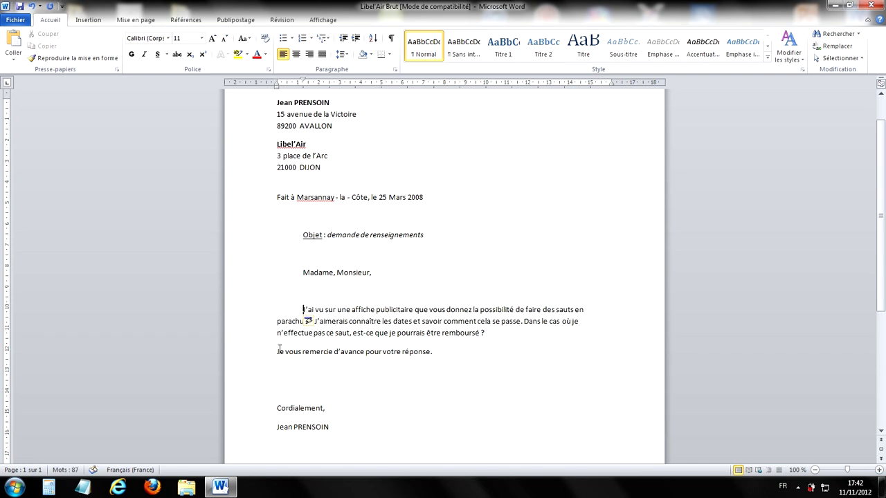
pyautogui.click(279, 351)
pyautogui.press('Tab')
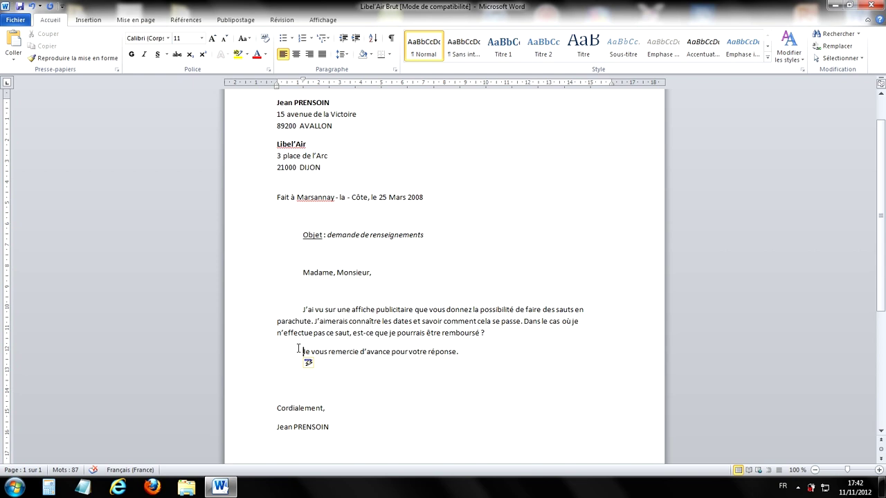
pyautogui.scroll(1, 484, 288)
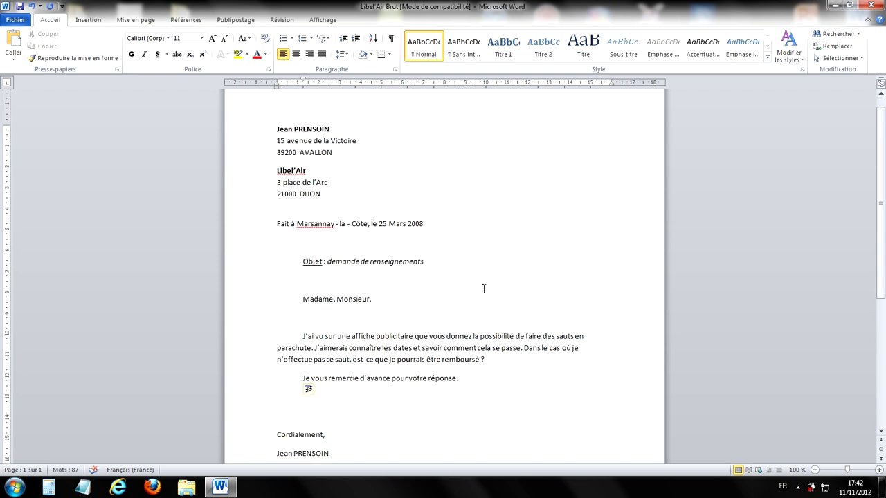
pyautogui.scroll(1, 484, 289)
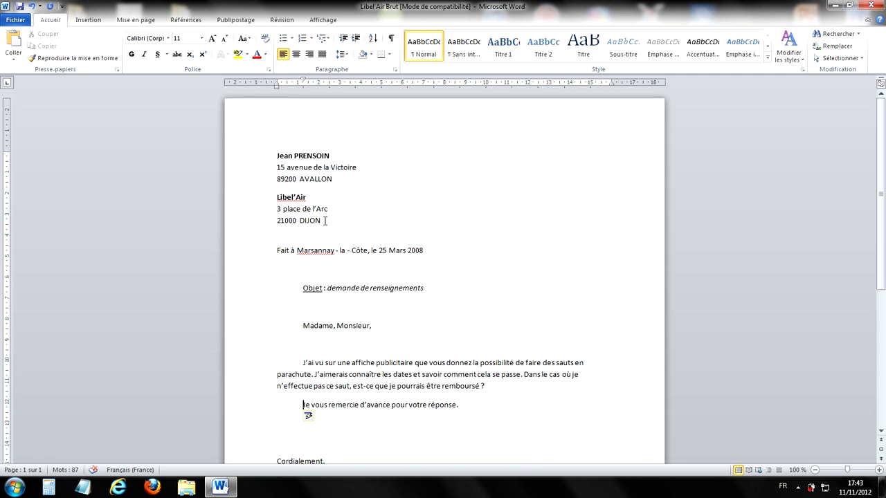
# Step: Set a left indent of about 9.75 cm on the three-line "Libel'Air" recipient address block
pyautogui.click(325, 221)
pyautogui.moveTo(324, 221); pyautogui.dragTo(280, 197)
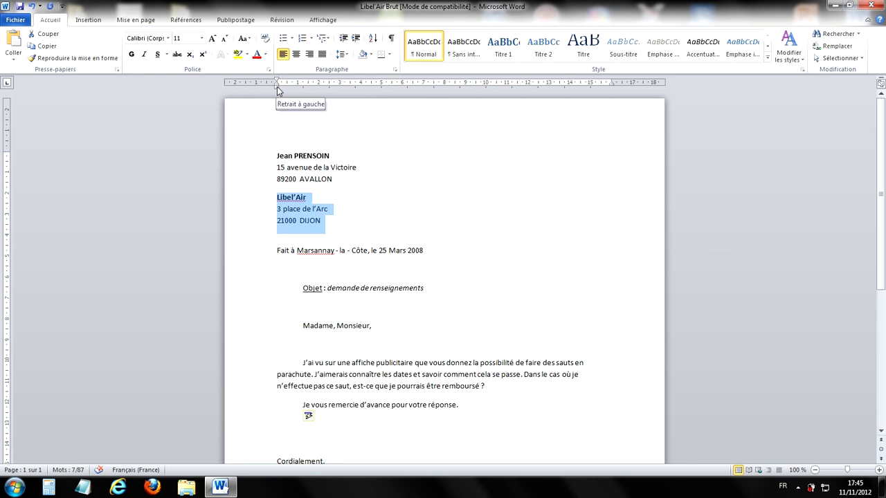
pyautogui.moveTo(277, 88); pyautogui.dragTo(481, 97)
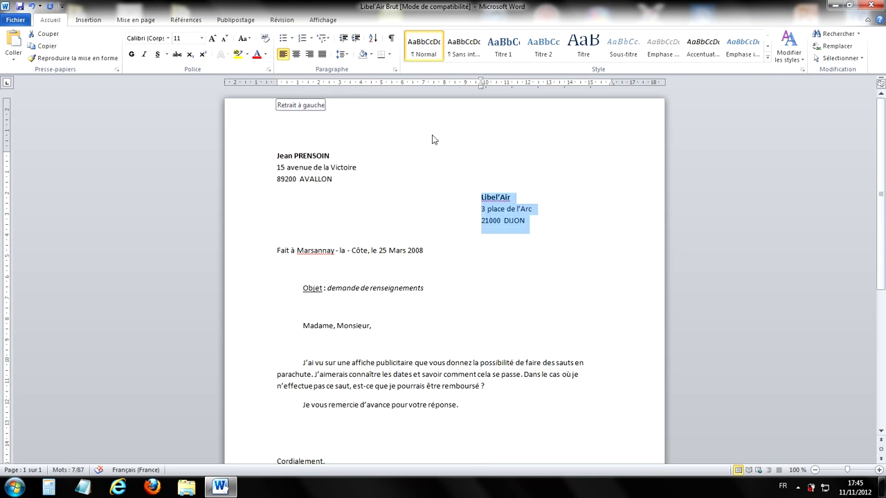
pyautogui.click(403, 169)
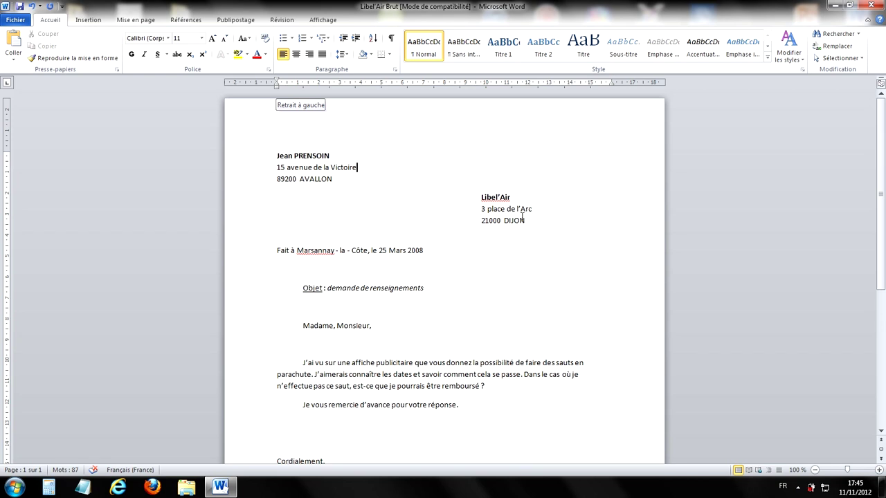
# Step: Try a left indent of about 9.75 cm on "Cordialement," and the signature name, and undo it
pyautogui.scroll(-2, 514, 227)
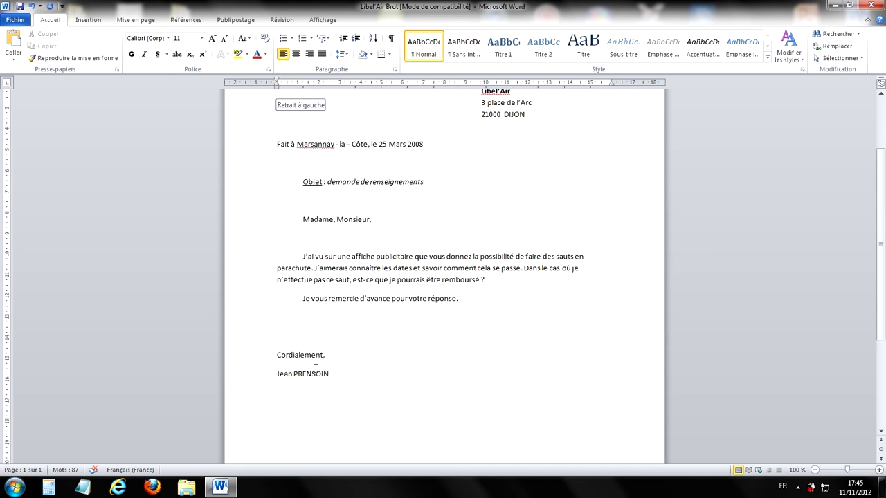
pyautogui.scroll(1, 515, 208)
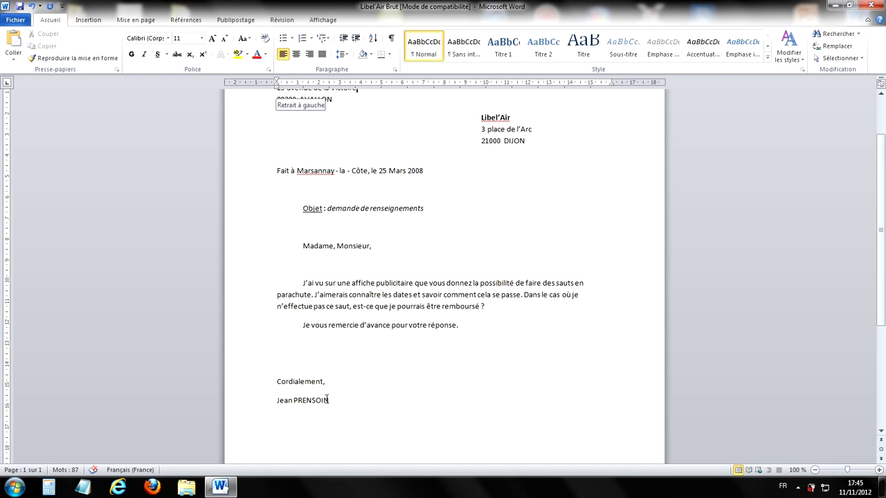
pyautogui.moveTo(338, 402); pyautogui.dragTo(279, 383)
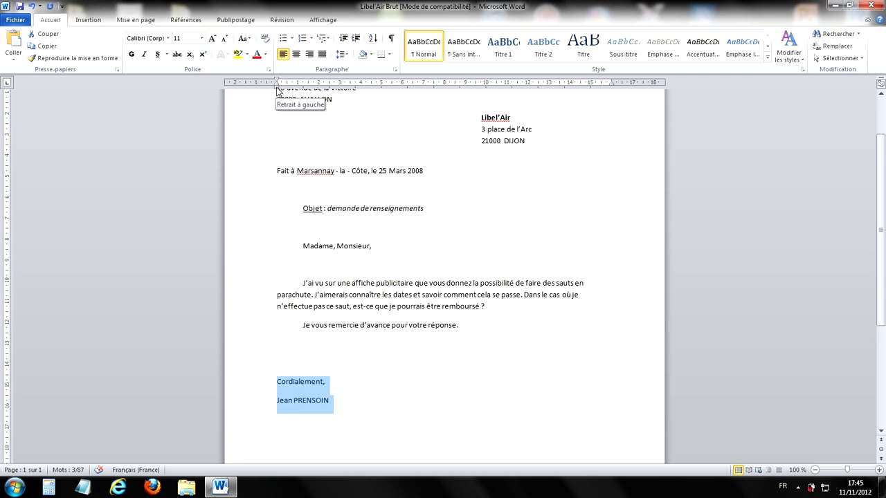
pyautogui.moveTo(277, 90); pyautogui.dragTo(480, 96)
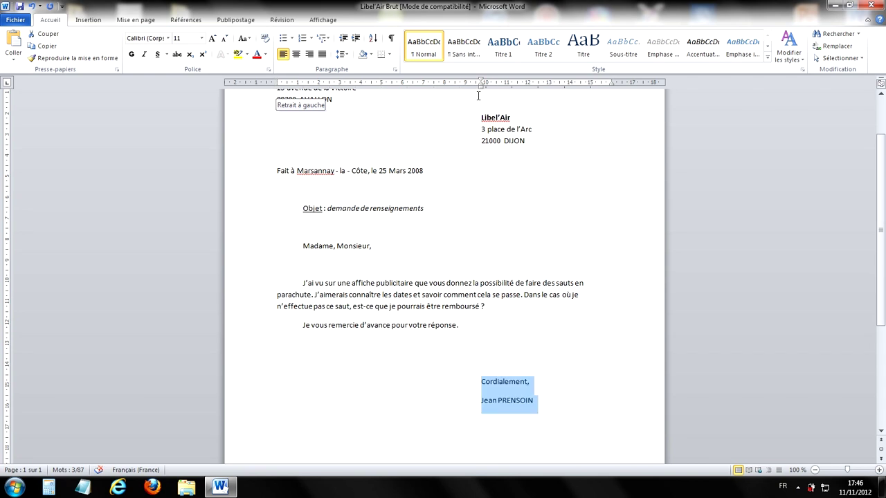
pyautogui.hotkey('ctrl', 'z')
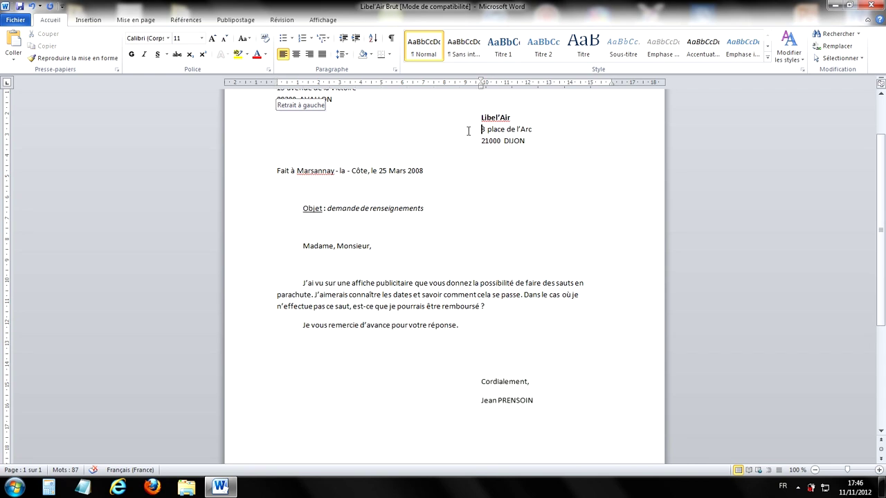
pyautogui.click(508, 206)
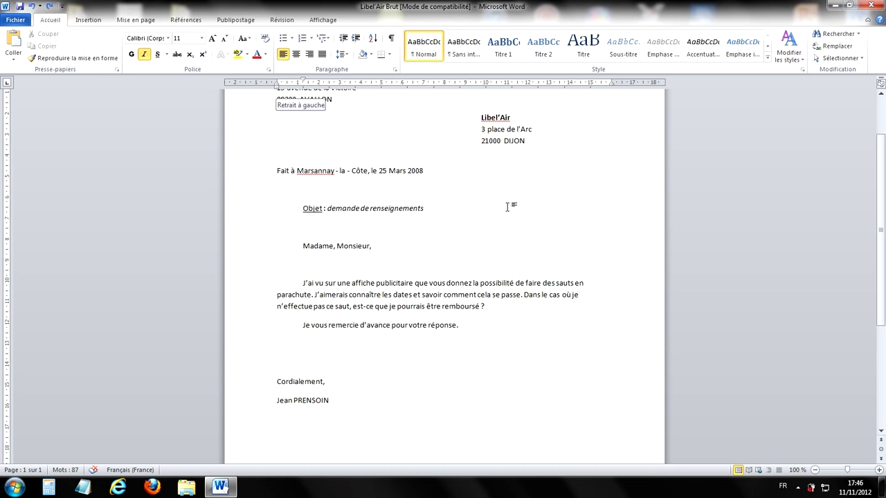
# Step: Set the left indent of "Cordialement," and the signature name to about 9.75 cm, aligned with the recipient address block
pyautogui.scroll(-5, 508, 214)
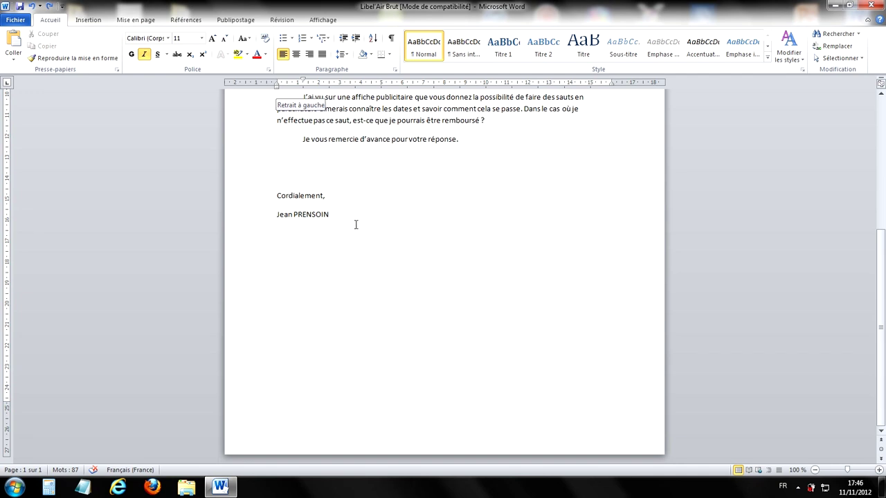
pyautogui.moveTo(339, 217); pyautogui.dragTo(273, 201)
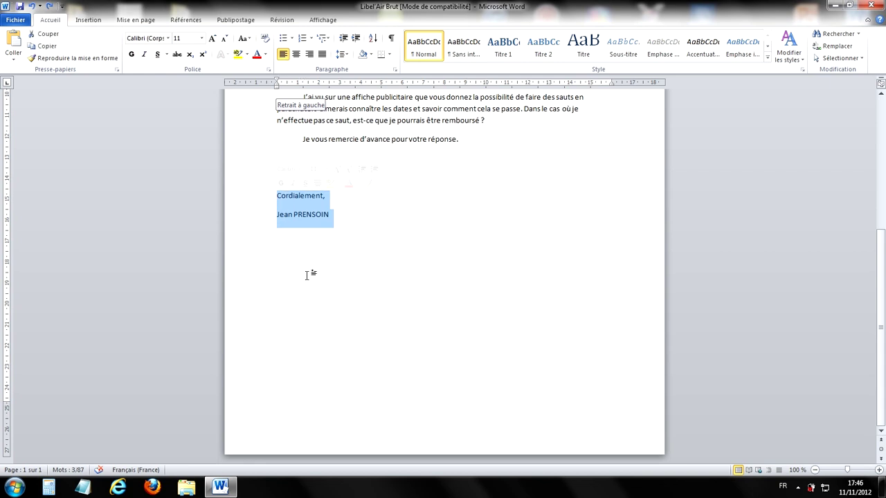
pyautogui.scroll(7, 429, 243)
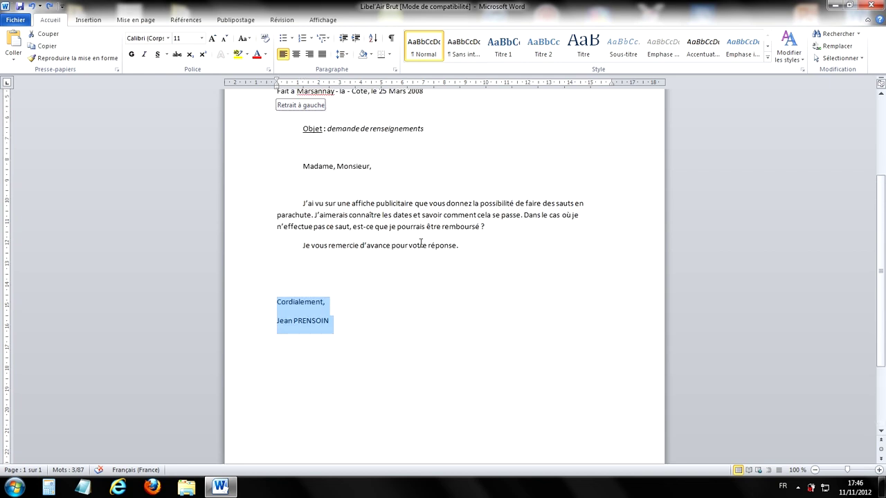
pyautogui.scroll(1, 410, 244)
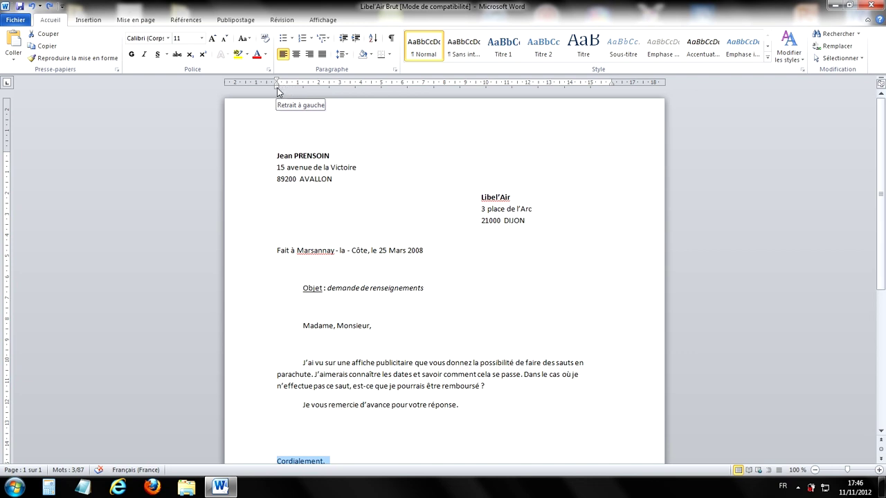
pyautogui.moveTo(277, 91)
pyautogui.mouseDown()
pyautogui.moveTo(351, 92)
pyautogui.moveTo(486, 122)
pyautogui.moveTo(483, 238)
pyautogui.moveTo(483, 92)
pyautogui.mouseUp()
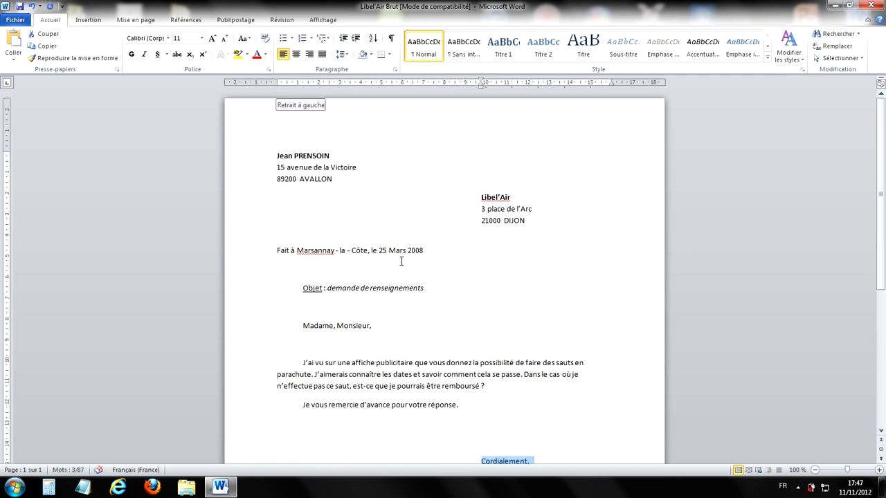
pyautogui.click(531, 257)
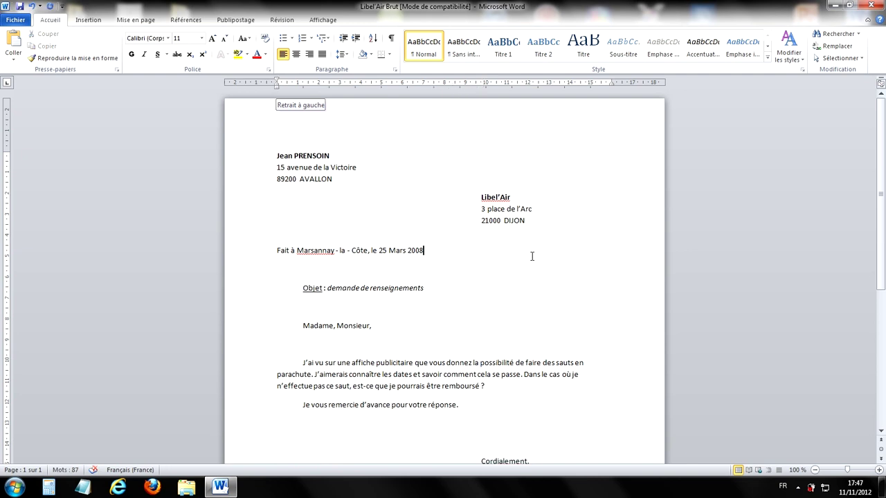
# Step: Add one extra blank line between the subject and the salutation, and one between the date line and the subject
pyautogui.scroll(-4, 530, 249)
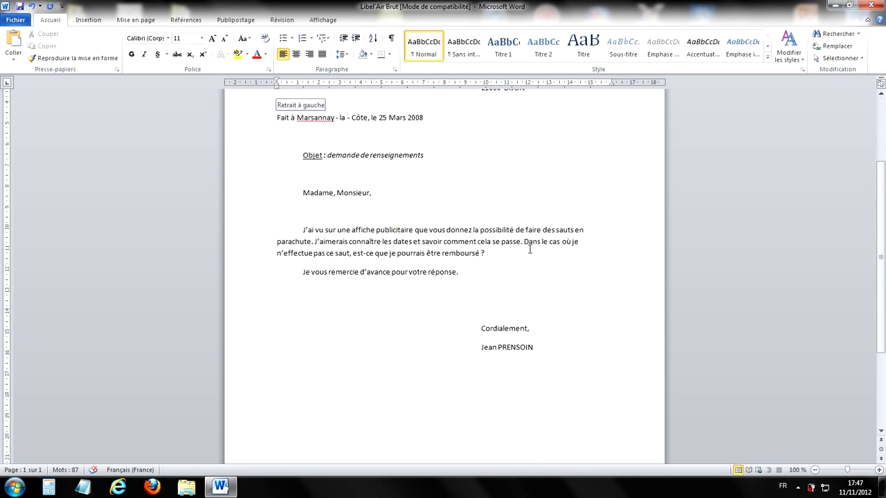
pyautogui.scroll(2, 504, 299)
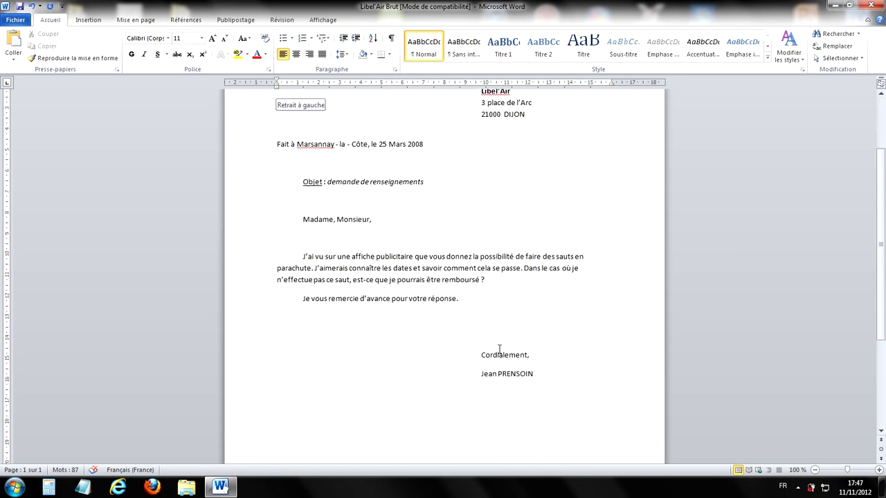
pyautogui.scroll(-5, 504, 209)
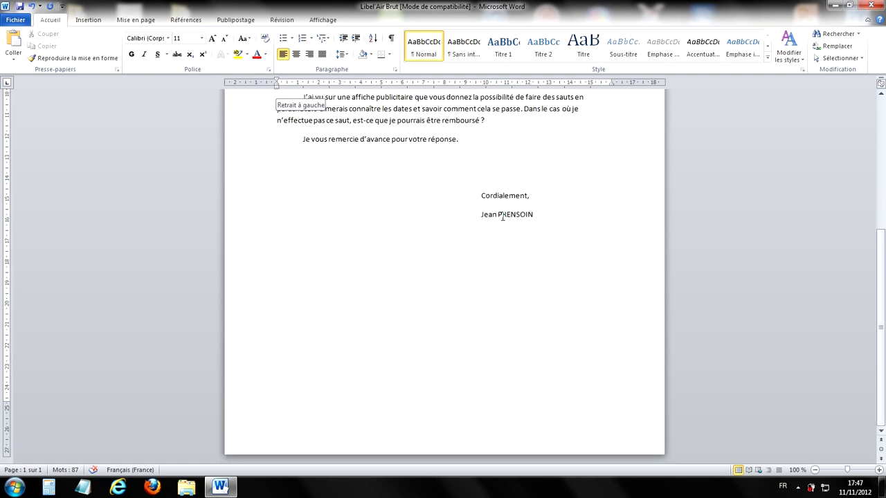
pyautogui.scroll(5, 503, 216)
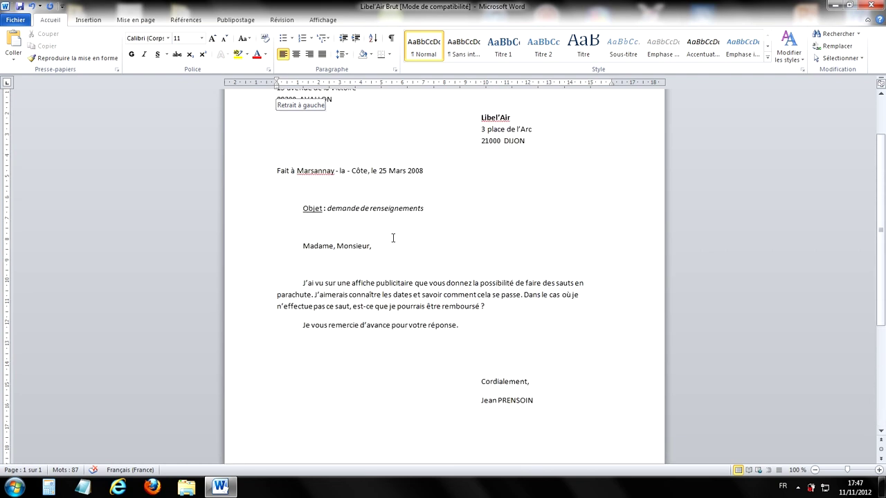
pyautogui.click(357, 231)
pyautogui.scroll(-5, 450, 221)
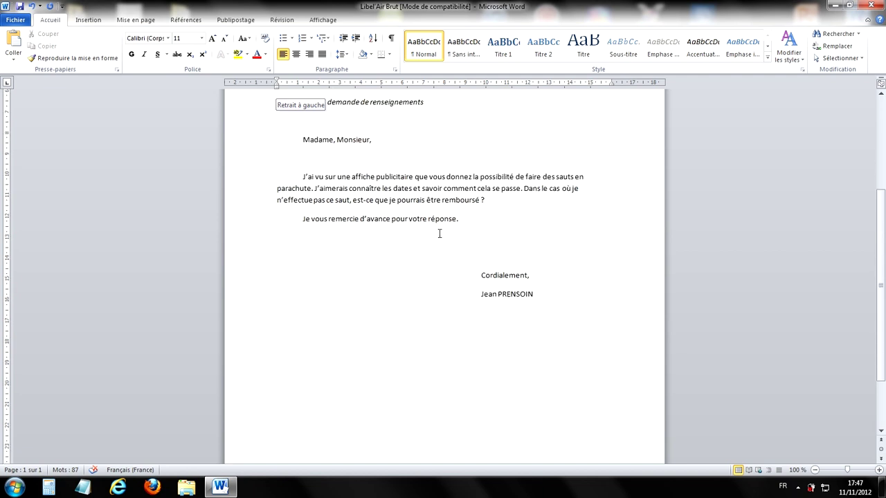
pyautogui.scroll(4, 463, 287)
pyautogui.scroll(-4, 463, 281)
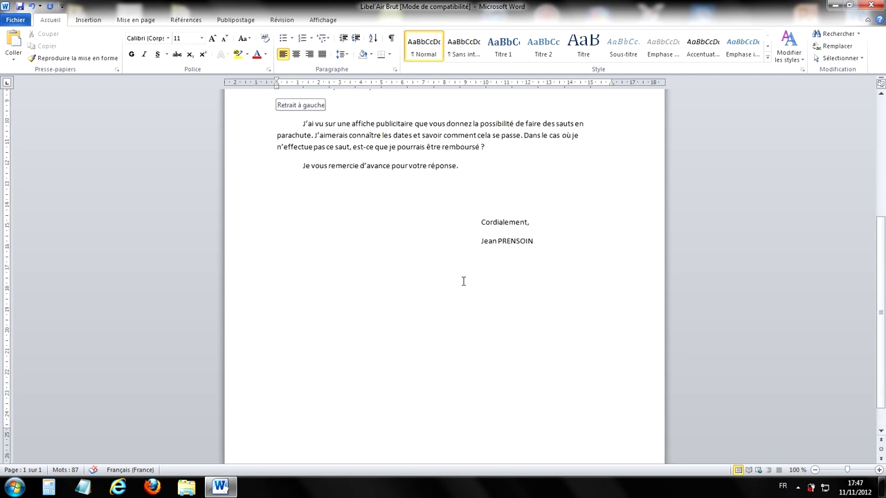
pyautogui.scroll(4, 463, 281)
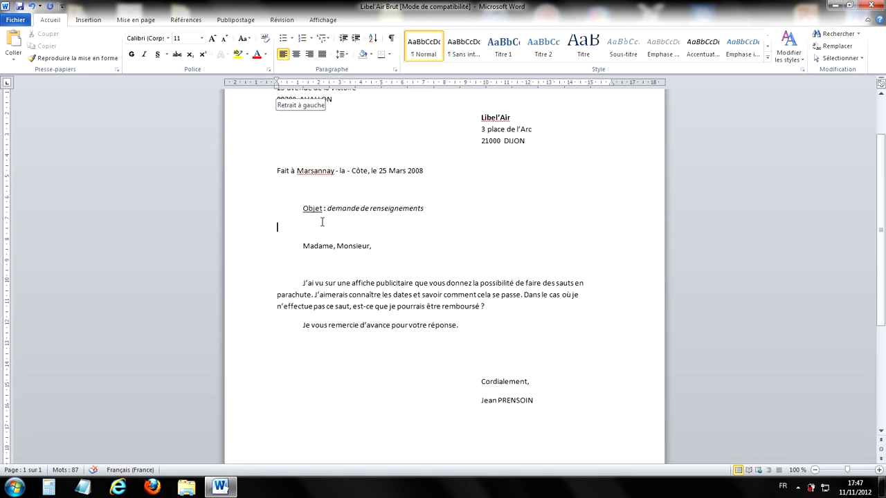
pyautogui.press('Return')
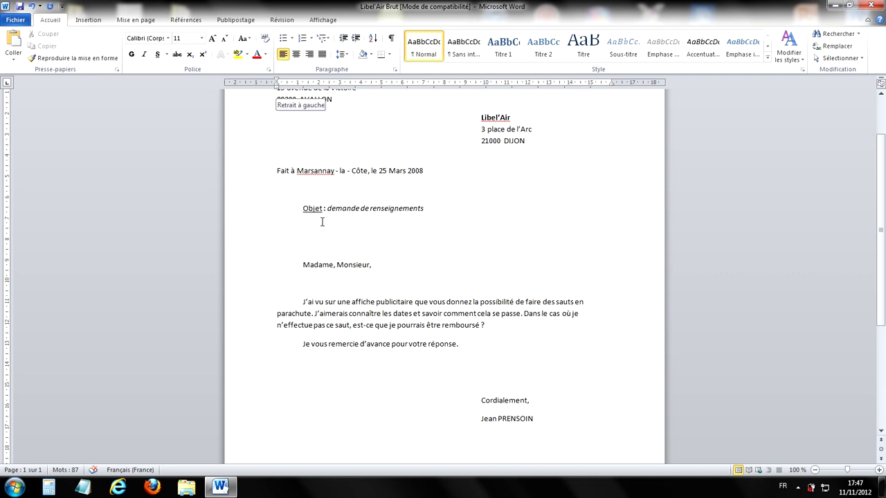
pyautogui.click(339, 191)
pyautogui.press('Return')
# Step: Add two blank lines between "Je vous remercie d'avance pour votre réponse." and "Cordialement,"
pyautogui.scroll(-2, 404, 318)
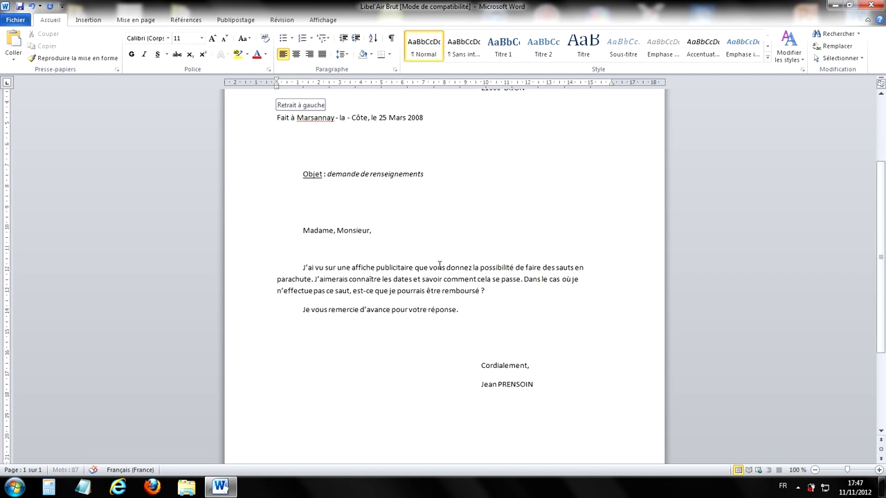
pyautogui.click(463, 317)
pyautogui.press('Return')
pyautogui.press('Return')
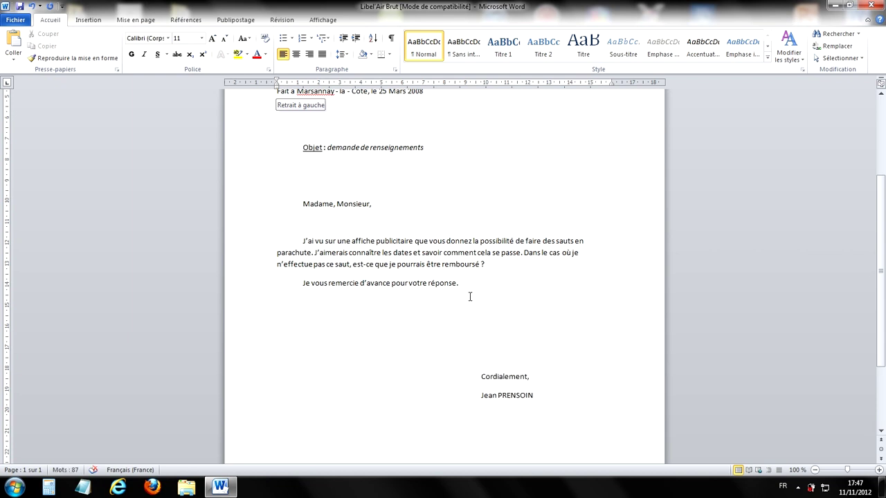
pyautogui.scroll(-3, 469, 297)
pyautogui.scroll(5, 503, 312)
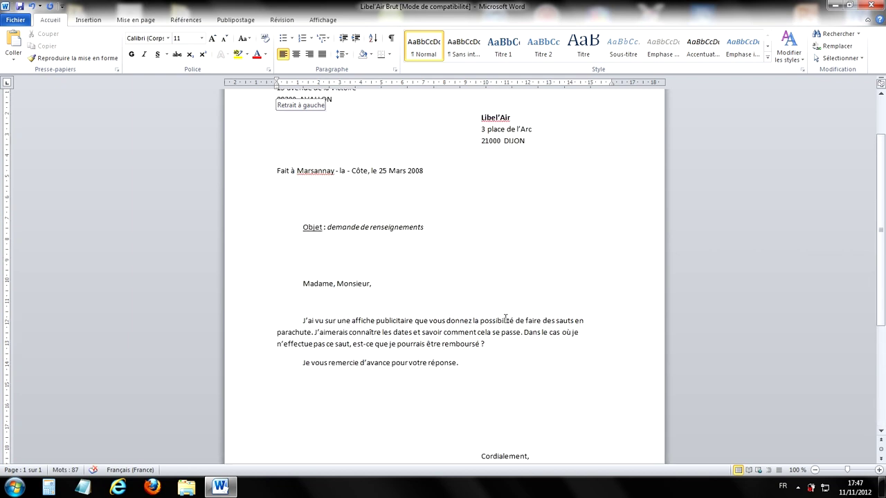
# Step: Set a left indent of about 8.5 cm on the "Fait à Marsannay" date line
pyautogui.scroll(2, 503, 313)
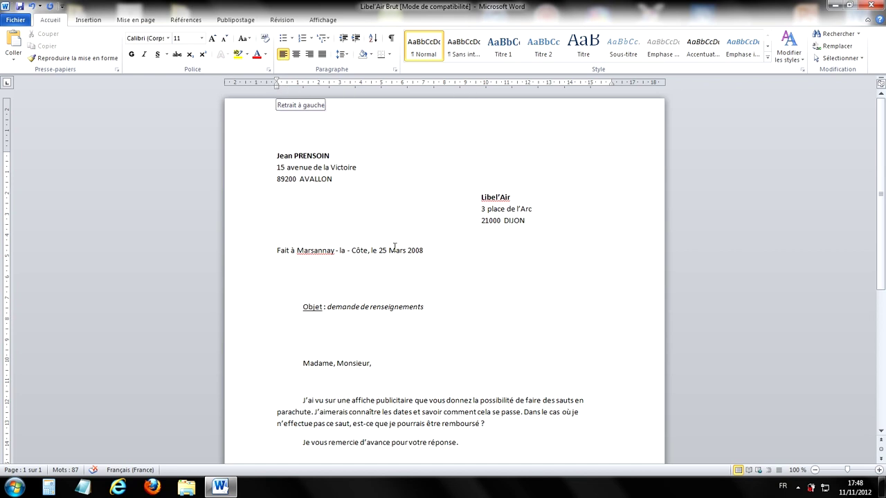
pyautogui.click(354, 250)
pyautogui.moveTo(277, 89); pyautogui.dragTo(454, 102)
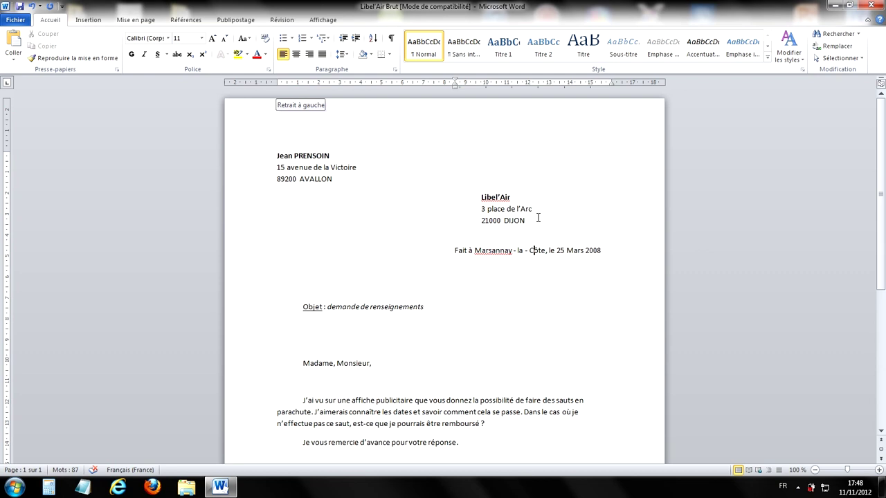
# Step: Compare the left indents of the recipient address block and the date line, and review the whole letter's layout
pyautogui.moveTo(538, 218); pyautogui.dragTo(481, 196)
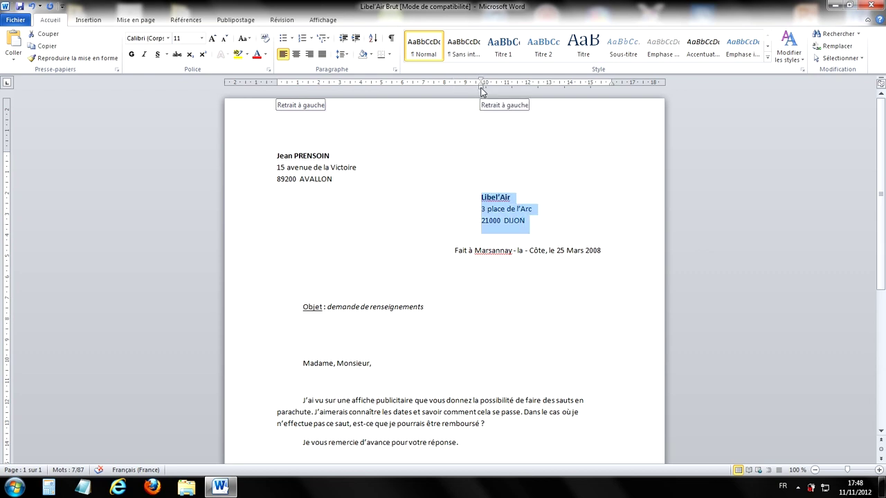
pyautogui.click(483, 253)
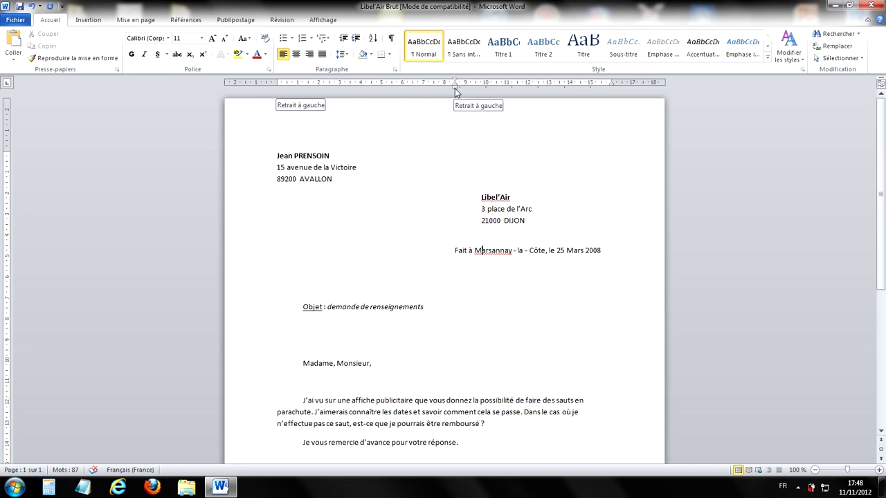
pyautogui.scroll(-4, 466, 261)
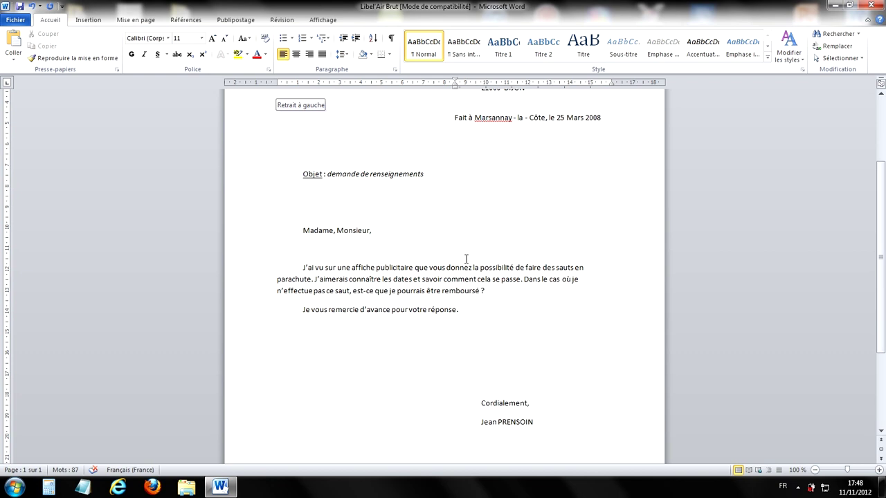
pyautogui.scroll(-2, 465, 256)
pyautogui.scroll(6, 465, 256)
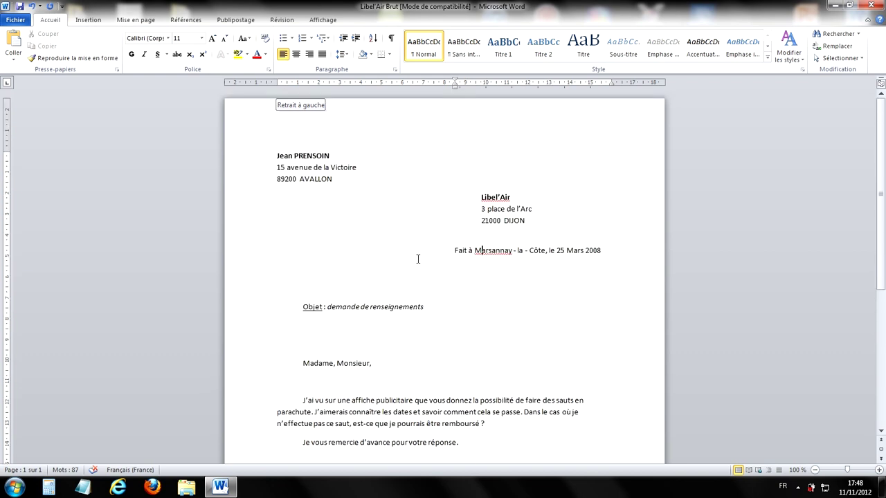